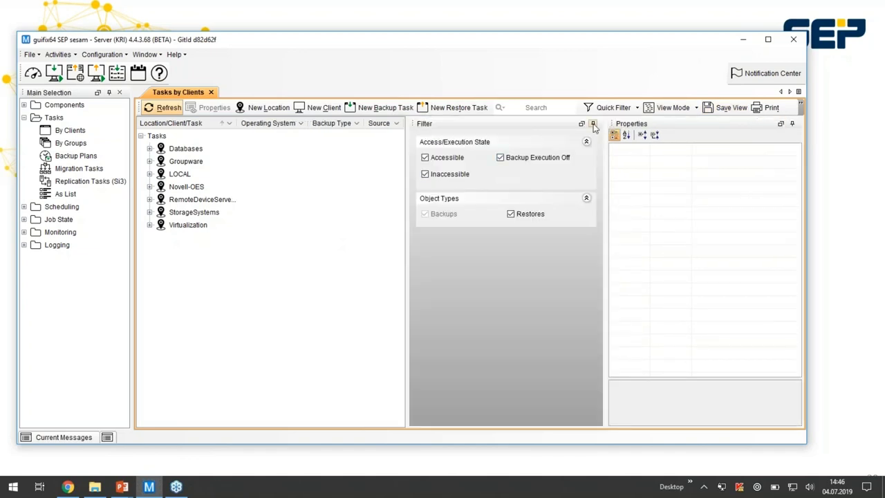
# - Collapse the Filter and Properties panes and expand the Databases tasks down to the DB2 and MS-SQL_2008 clients' backup tasks
pyautogui.click(593, 123)
pyautogui.click(792, 123)
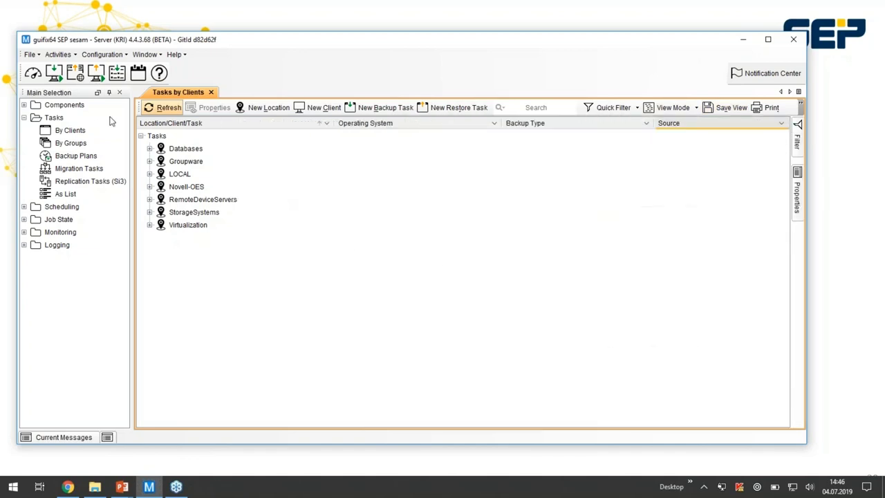
pyautogui.click(148, 154)
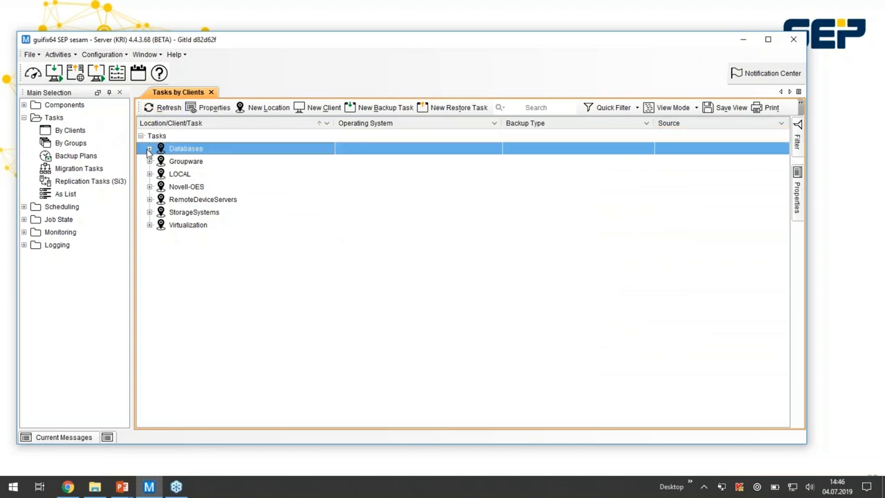
pyautogui.click(148, 150)
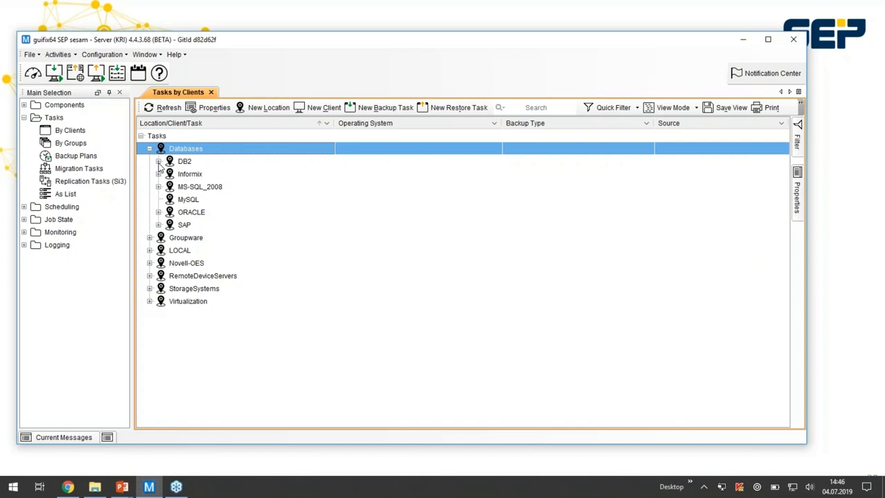
pyautogui.click(158, 161)
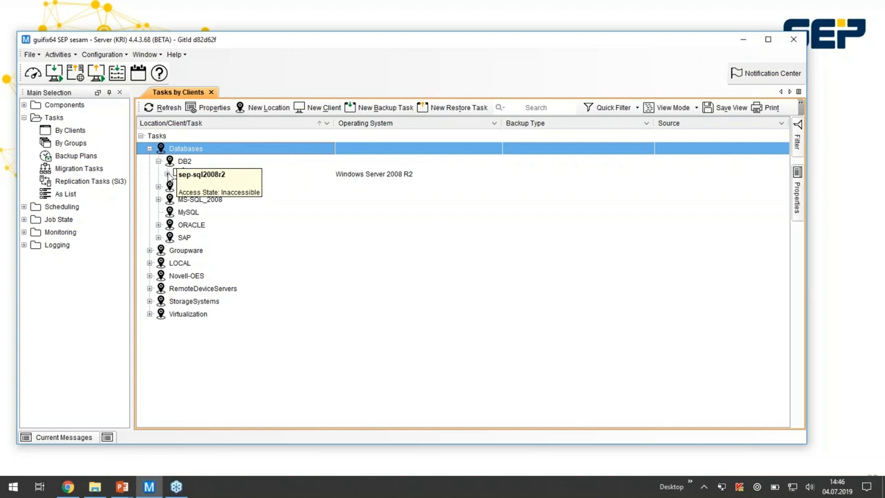
pyautogui.click(168, 175)
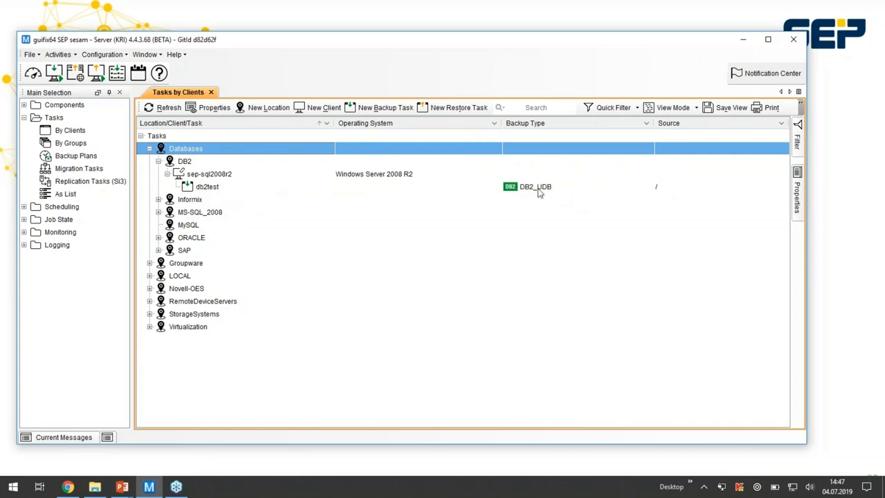
pyautogui.click(158, 213)
pyautogui.click(167, 226)
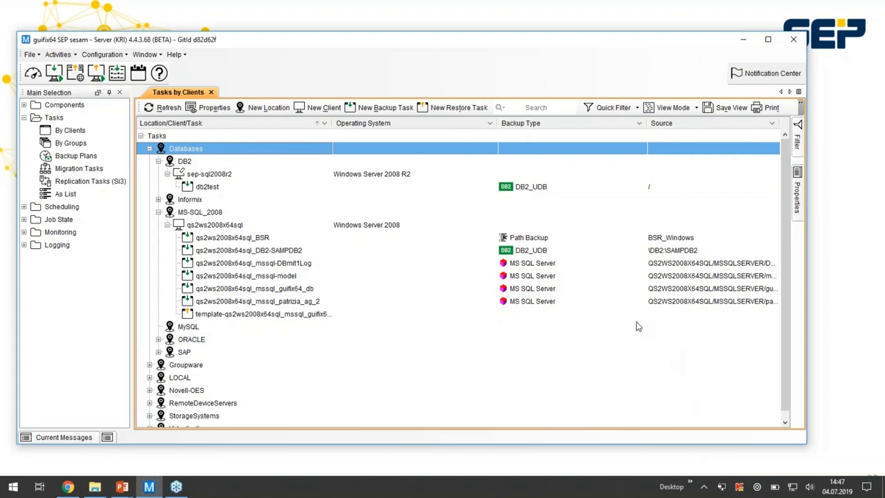
# - Check which columns can be shown in the task table, and open the overview of all tasks as a list
pyautogui.rightClick(536, 131)
pyautogui.moveTo(591, 186)
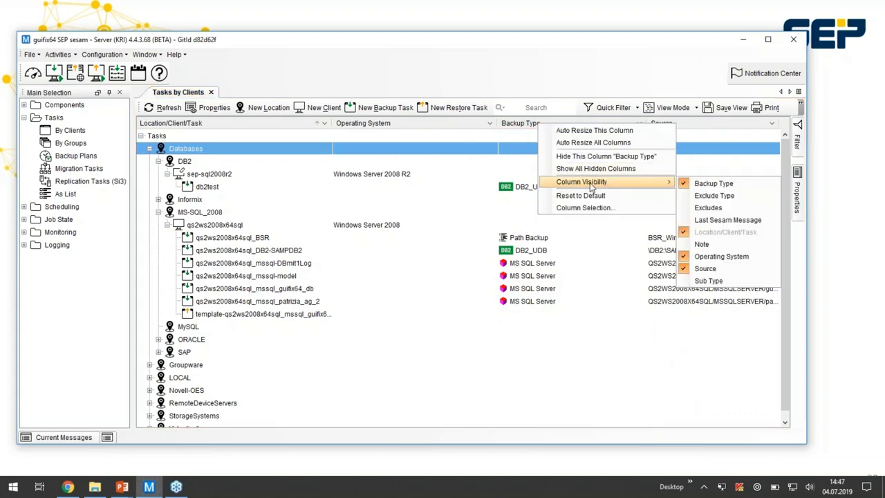
pyautogui.click(450, 363)
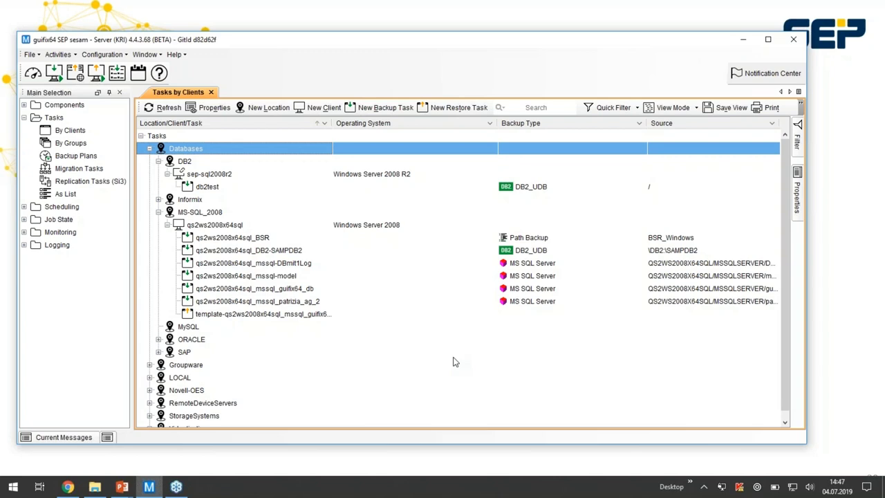
pyautogui.click(69, 195)
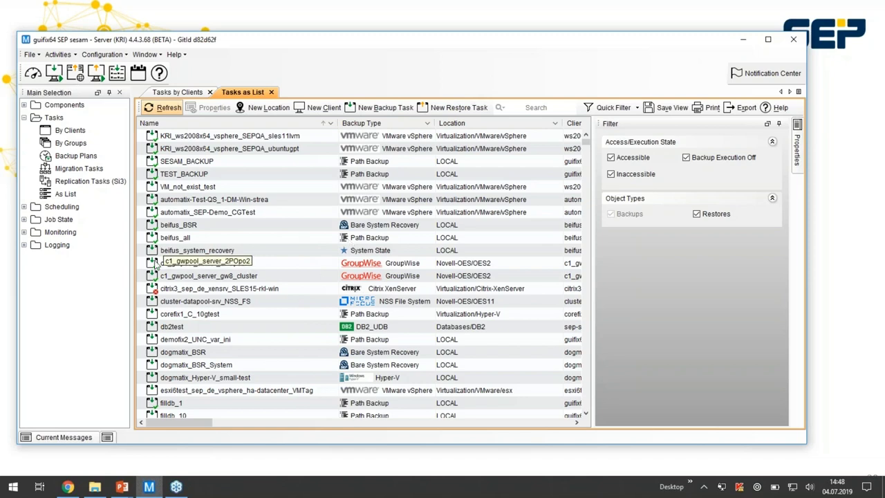
# - Show the data stores under Components and open the properties of KRI-Store1
pyautogui.click(24, 118)
pyautogui.click(23, 105)
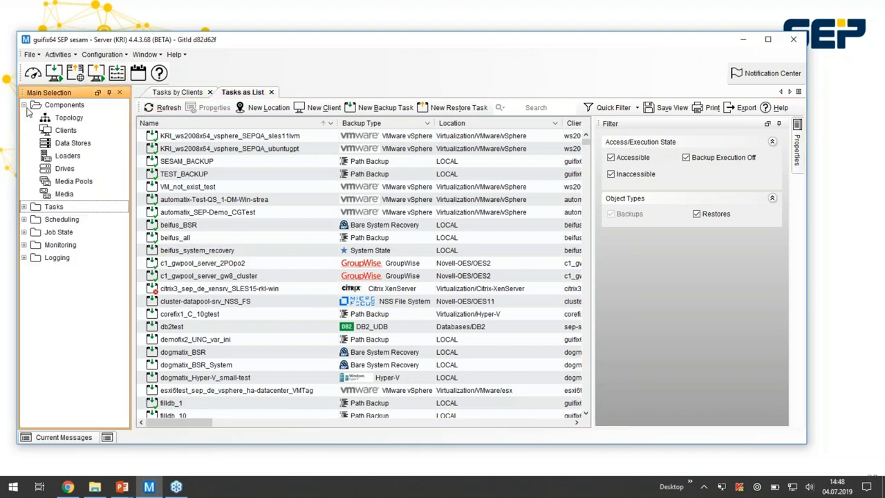
pyautogui.click(83, 143)
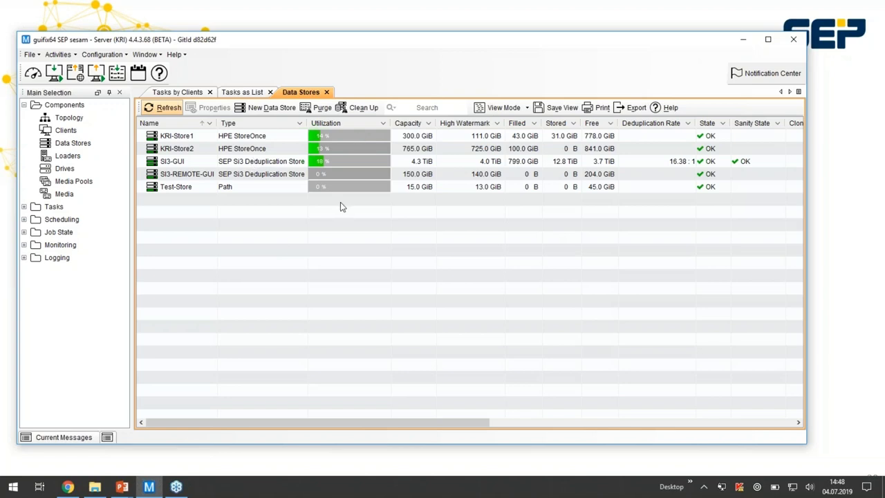
pyautogui.click(185, 138)
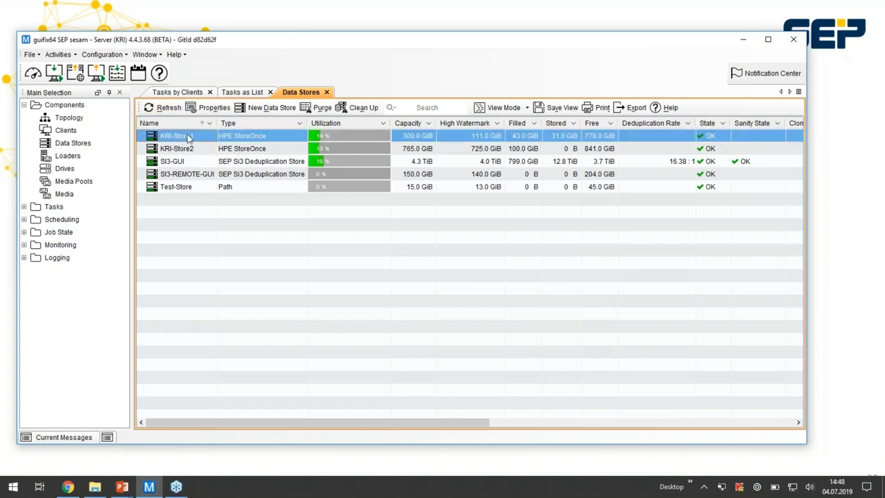
pyautogui.click(214, 109)
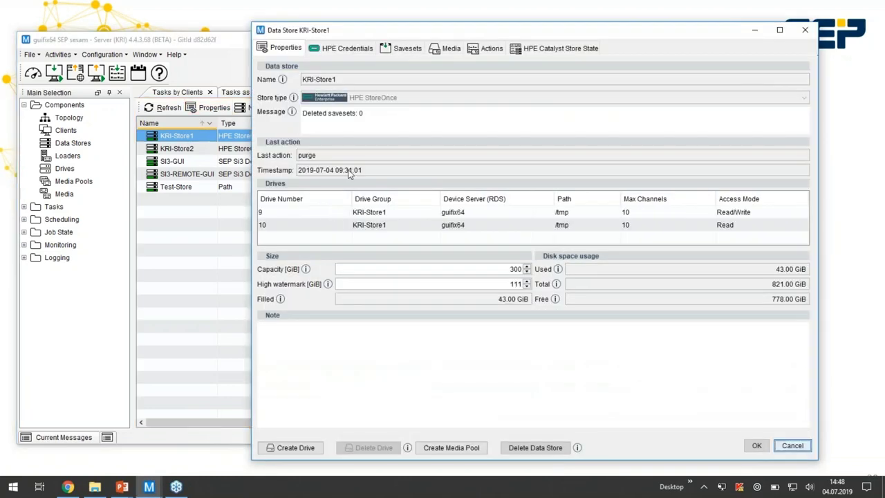
# - Review the savesets, HPE Catalyst store state and HPE credentials of KRI-Store1, and close its properties without changes
pyautogui.click(408, 50)
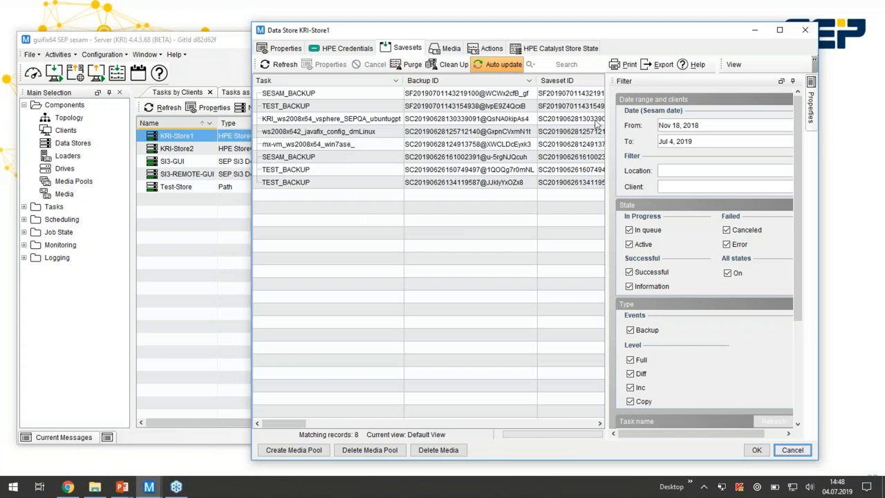
pyautogui.click(565, 47)
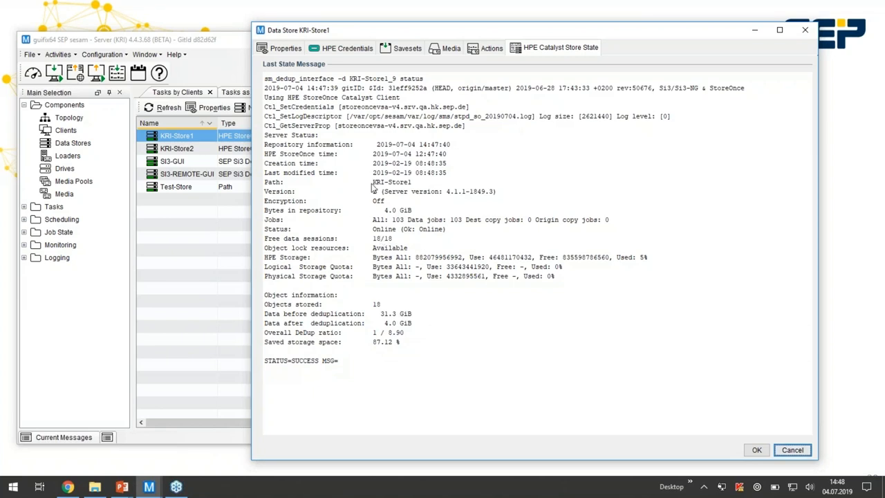
pyautogui.click(339, 49)
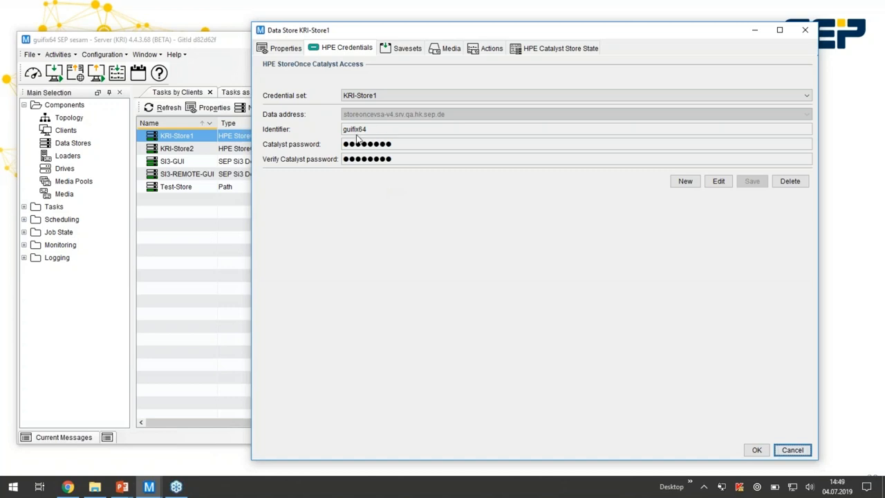
pyautogui.click(793, 450)
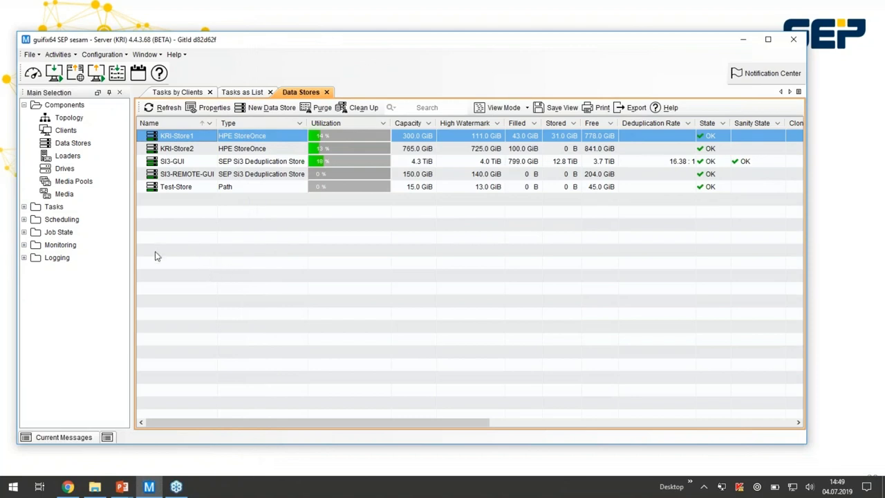
# - Open the web dashboard in the browser and look through its data store status, backup statistics and next events
pyautogui.click(33, 75)
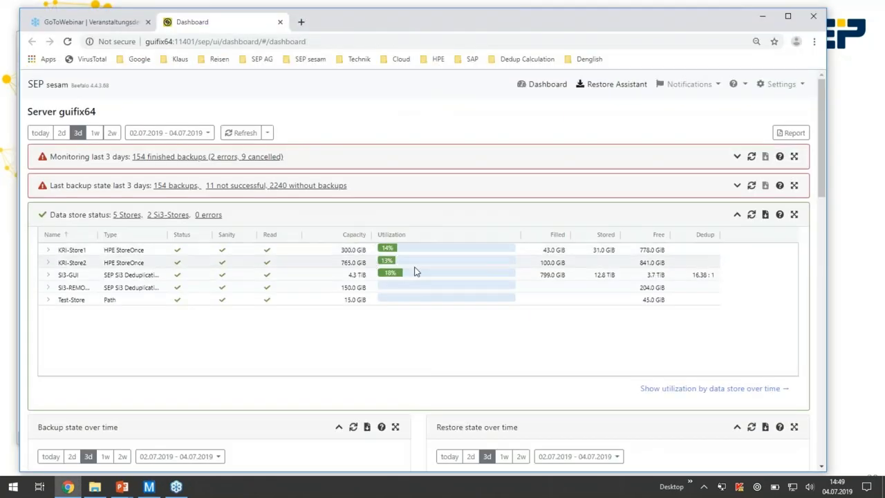
pyautogui.scroll(-4, 479, 325)
pyautogui.scroll(-7, 474, 315)
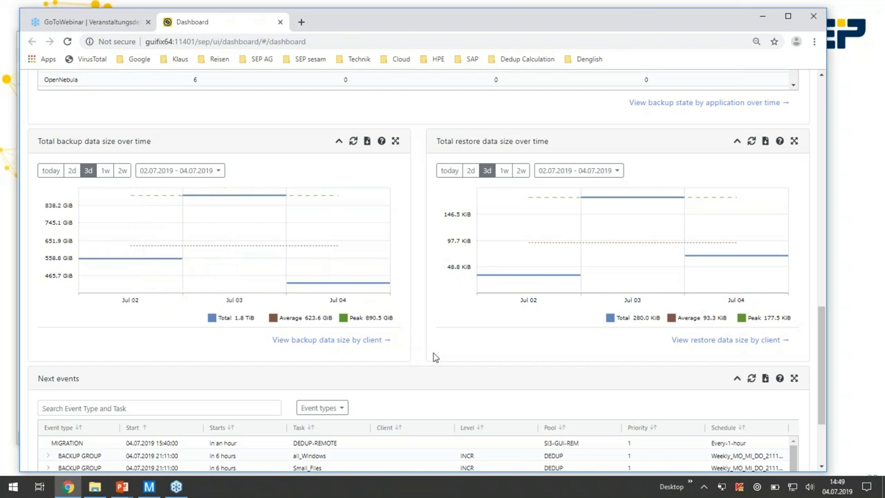
pyautogui.scroll(15, 435, 357)
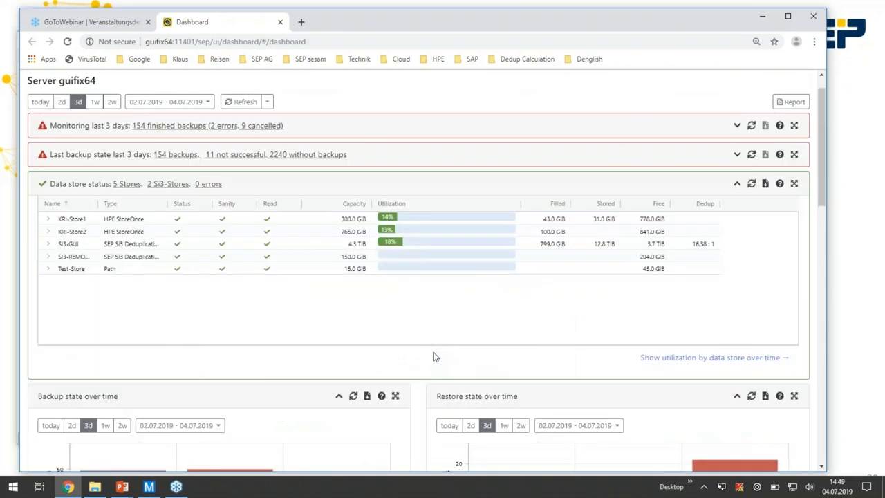
pyautogui.scroll(1, 435, 357)
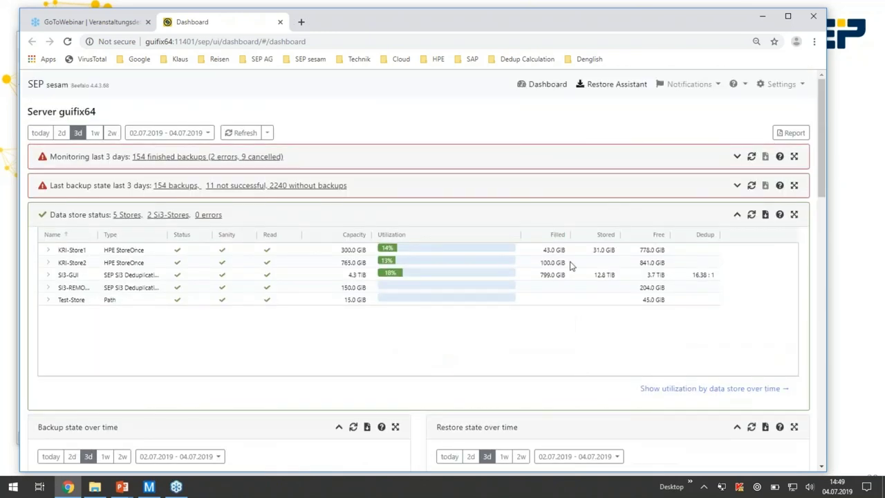
# - Open the Restore Assistant and choose to restore a VMware vSphere virtual machine
pyautogui.click(616, 84)
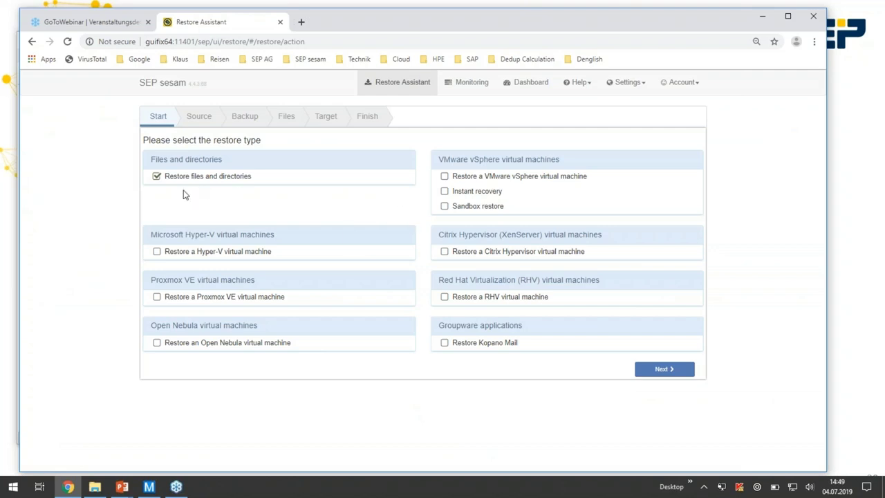
pyautogui.click(444, 177)
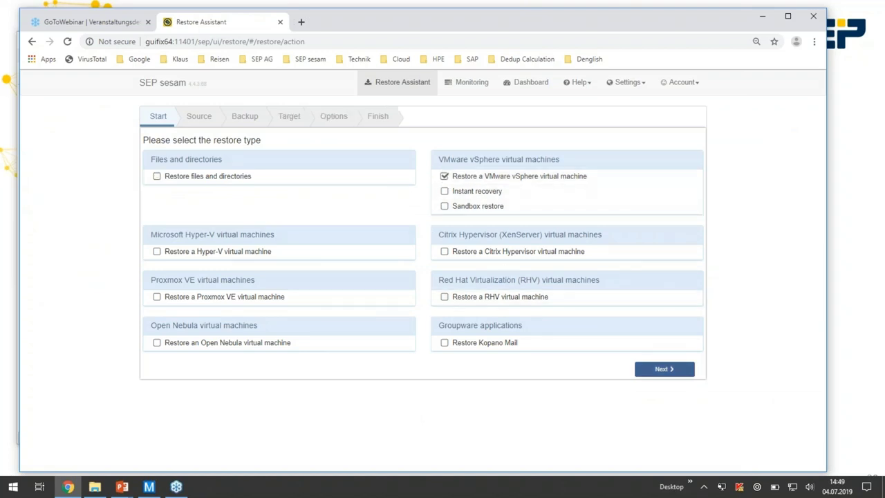
pyautogui.click(664, 370)
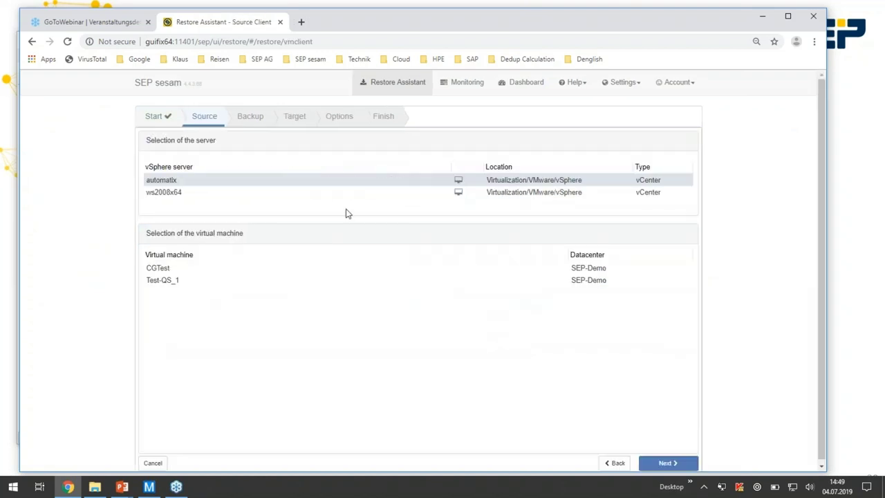
# - Select virtual machine vadp-test-with-lenny-installed on vSphere server ws2008x64 as the restore source and continue to the backup selection
pyautogui.click(200, 191)
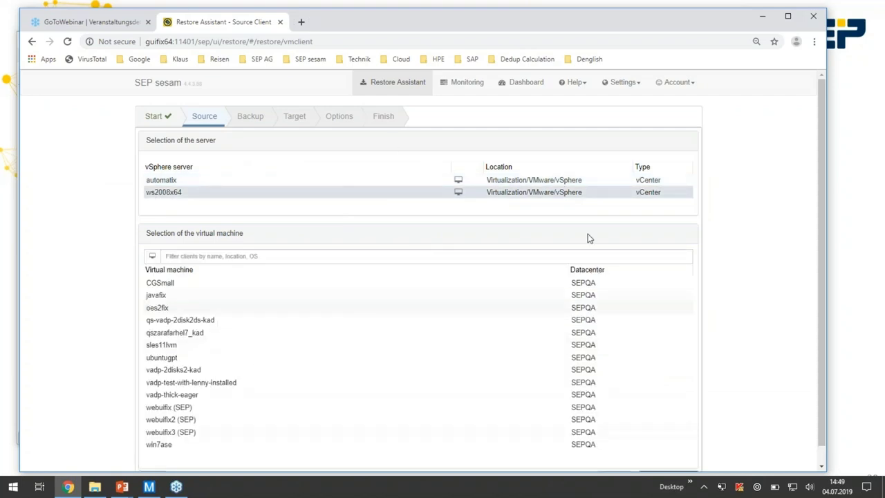
pyautogui.click(239, 388)
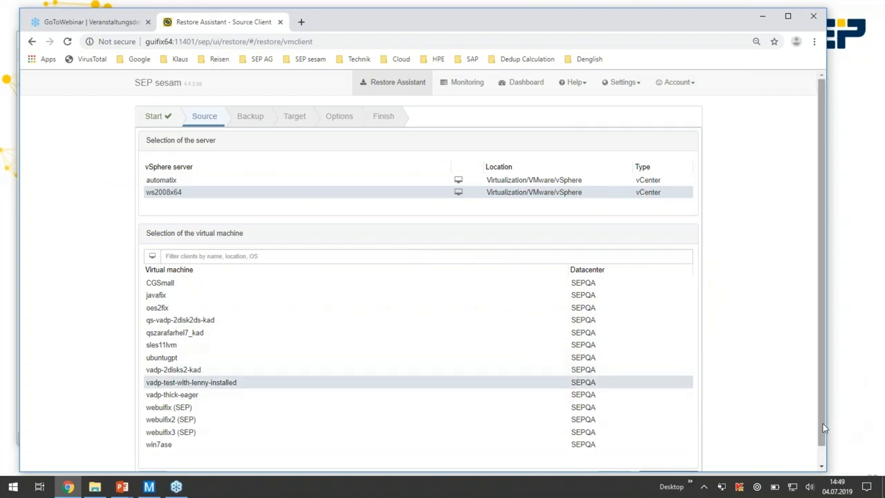
pyautogui.moveTo(822, 424); pyautogui.dragTo(822, 464)
pyautogui.click(668, 460)
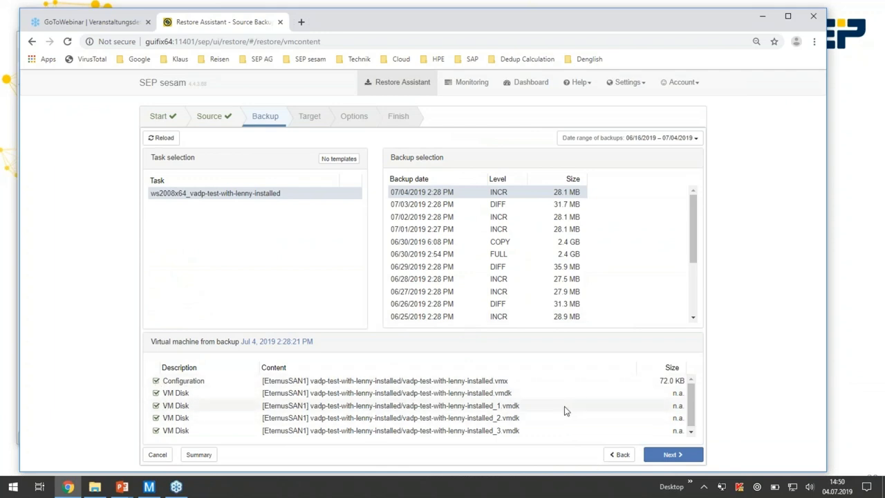
# - Keep the preselected backup and target settings, expand the virtual machine's target options, and continue to the restore summary
pyautogui.click(669, 454)
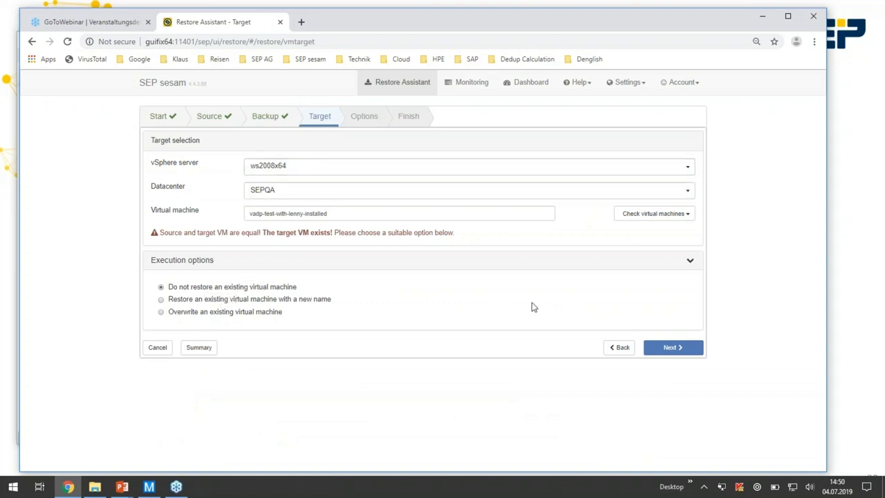
pyautogui.click(672, 348)
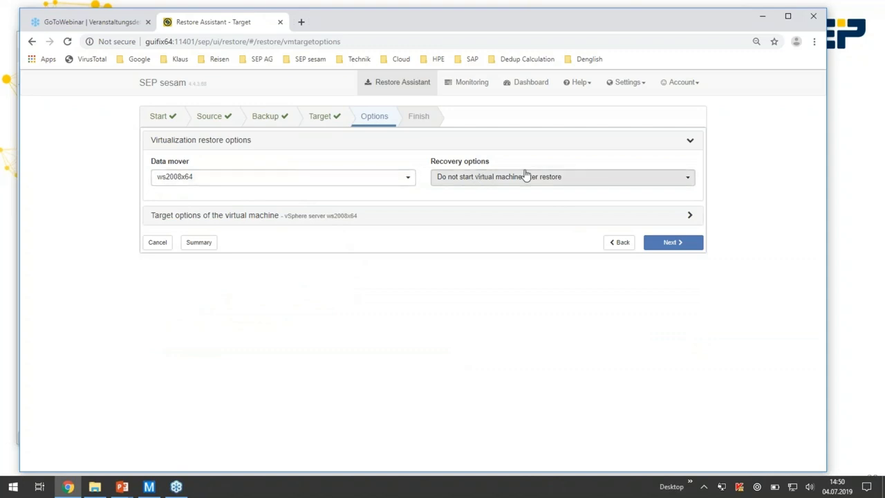
pyautogui.click(690, 215)
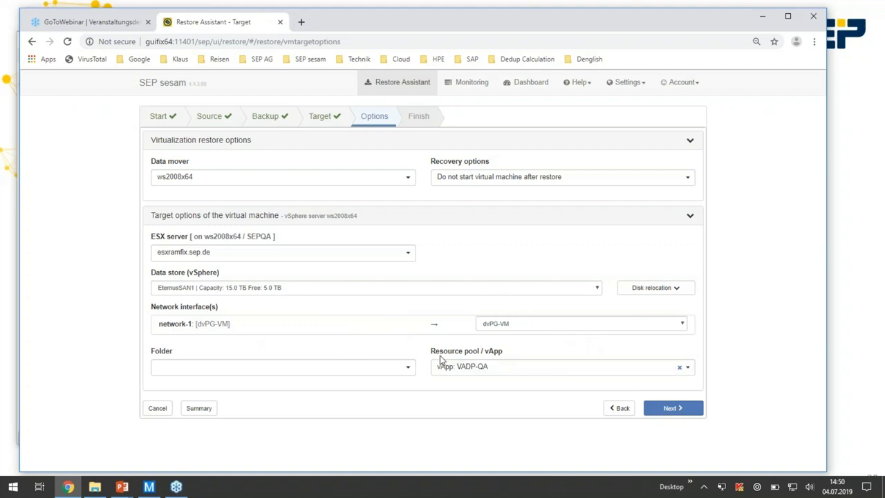
pyautogui.click(672, 408)
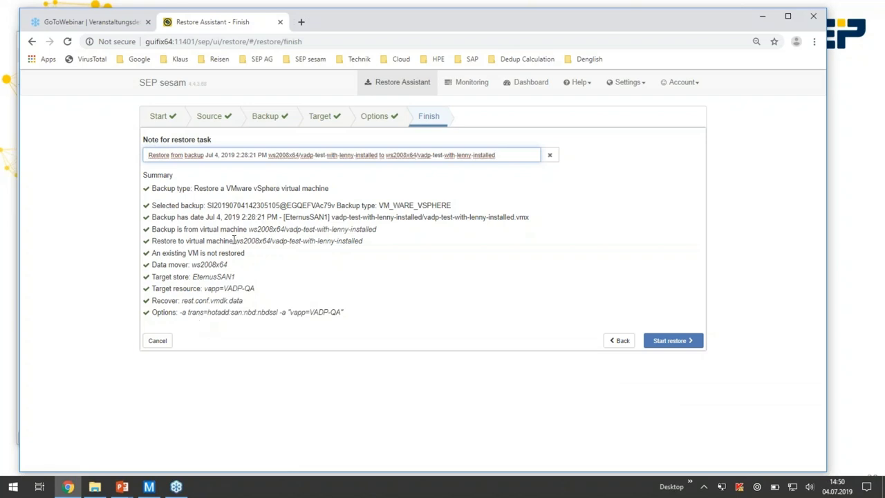
# - Return from the restore summary to the restore type selection, choose Restore files and directories, and continue to the client selection
pyautogui.click(618, 341)
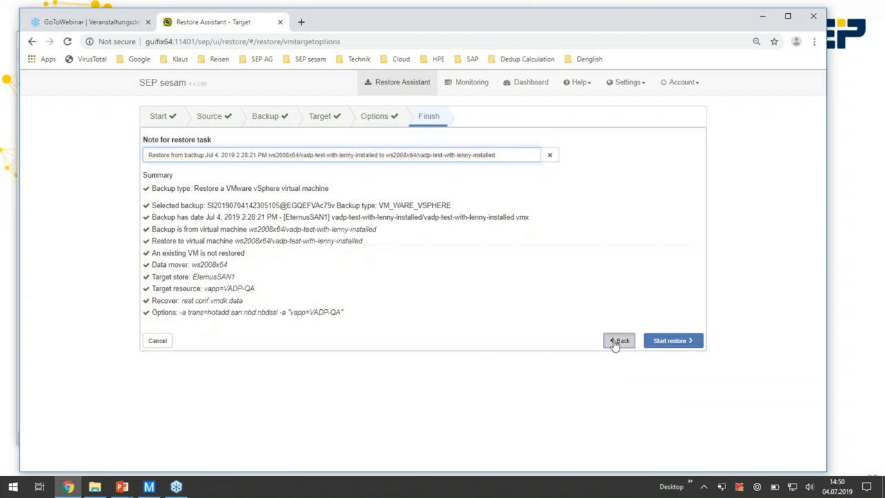
pyautogui.click(619, 260)
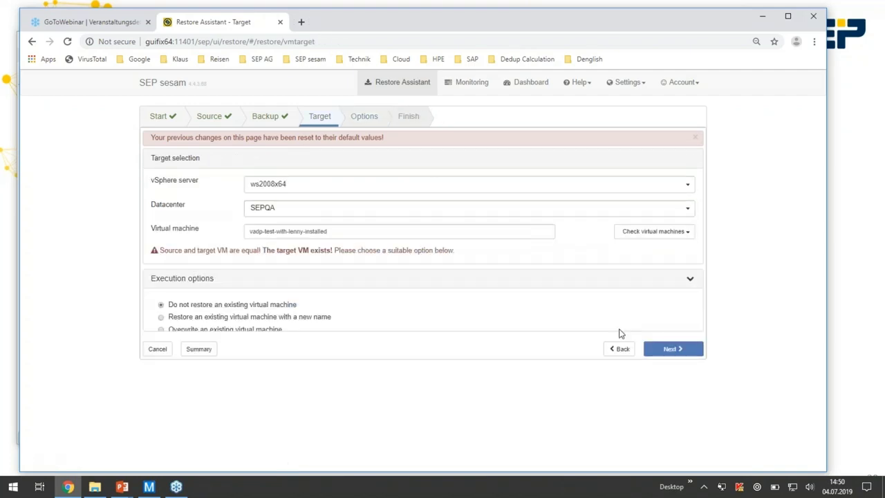
pyautogui.click(617, 370)
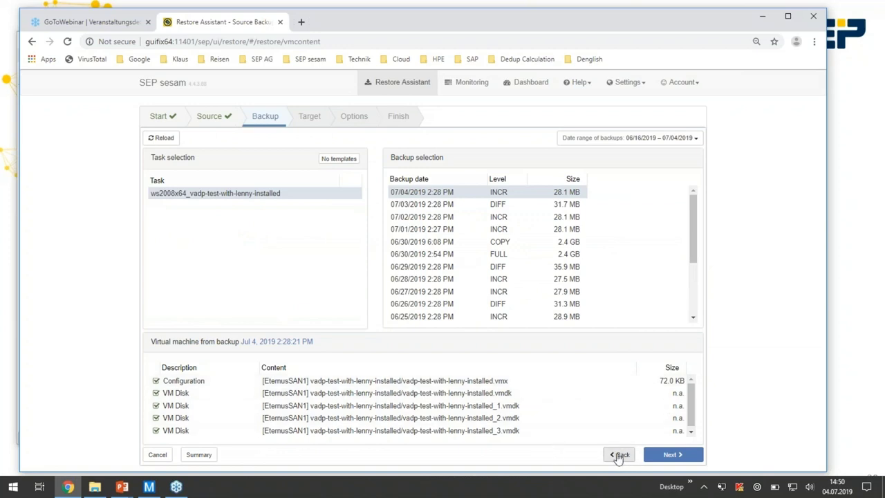
pyautogui.click(619, 455)
pyautogui.scroll(-1, 621, 456)
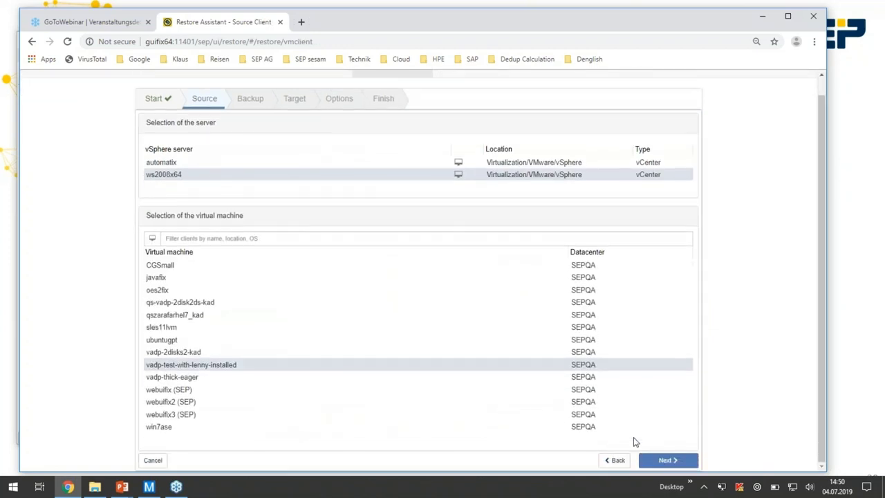
pyautogui.click(615, 458)
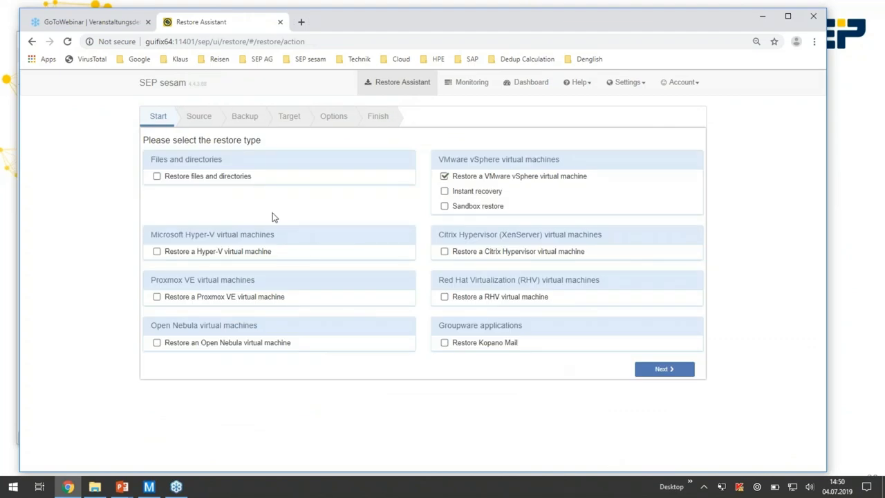
pyautogui.click(174, 177)
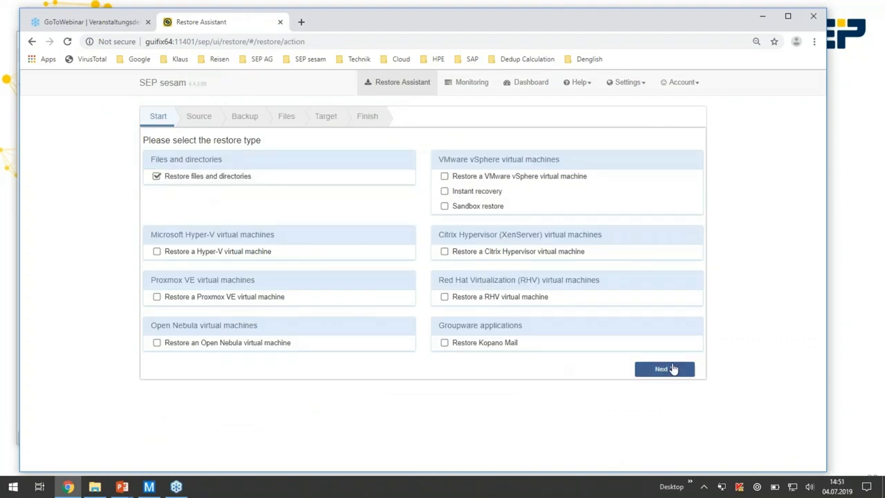
pyautogui.click(665, 369)
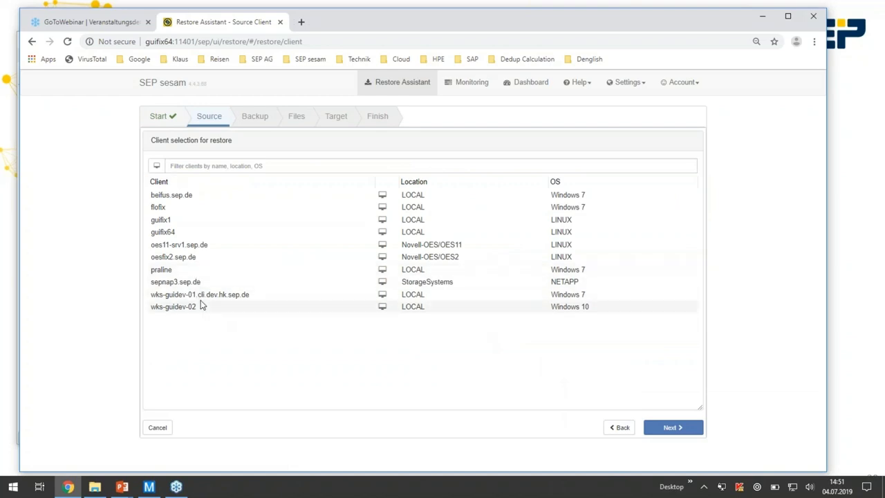
# - Select client guifix64 and the TEST_BACKUP backup of 07/01/2019 2:31 PM from media pool KRI-Store1-MP, and continue to the file selection
pyautogui.click(174, 233)
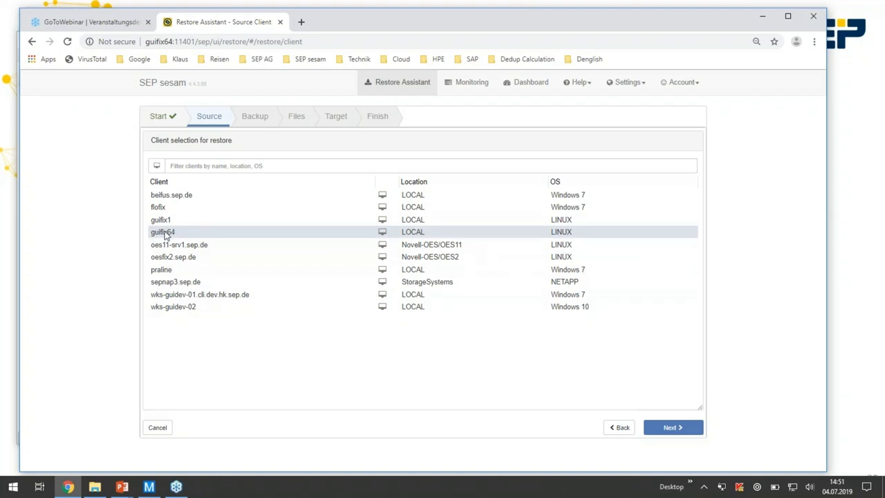
pyautogui.click(675, 428)
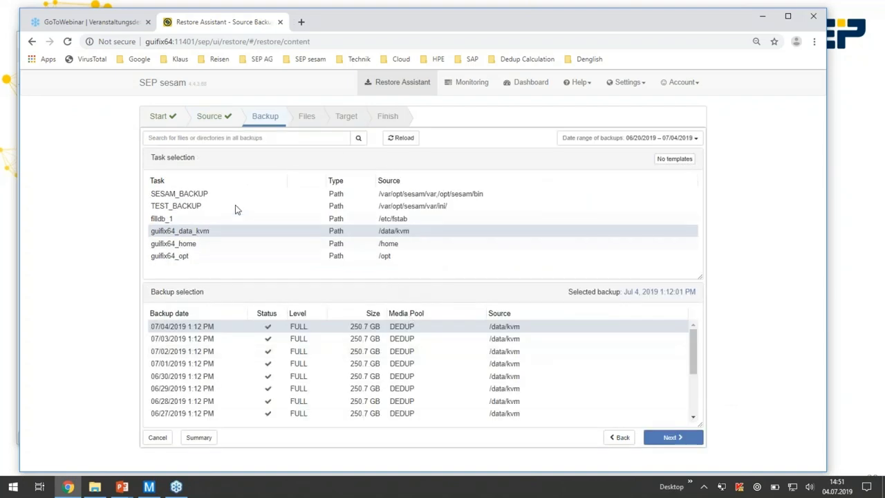
pyautogui.click(188, 204)
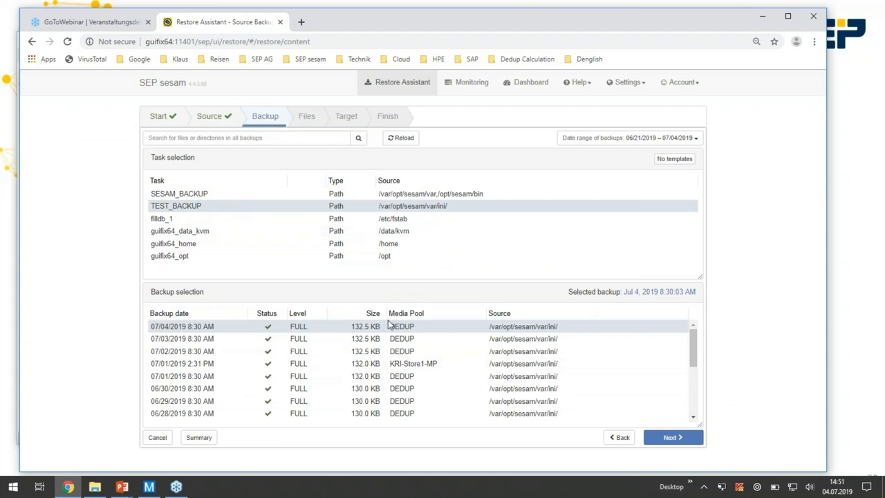
pyautogui.click(414, 365)
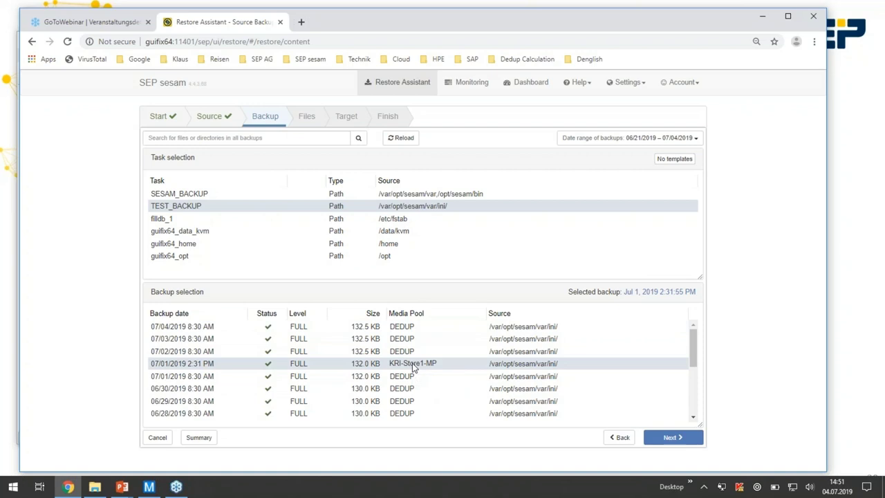
pyautogui.click(671, 438)
# - Browse the backup to /var/opt/sesam/var/ini and select the file sm_lic.ini.20190423112812.bak for restore
pyautogui.click(177, 211)
pyautogui.click(177, 212)
pyautogui.click(178, 212)
pyautogui.click(177, 211)
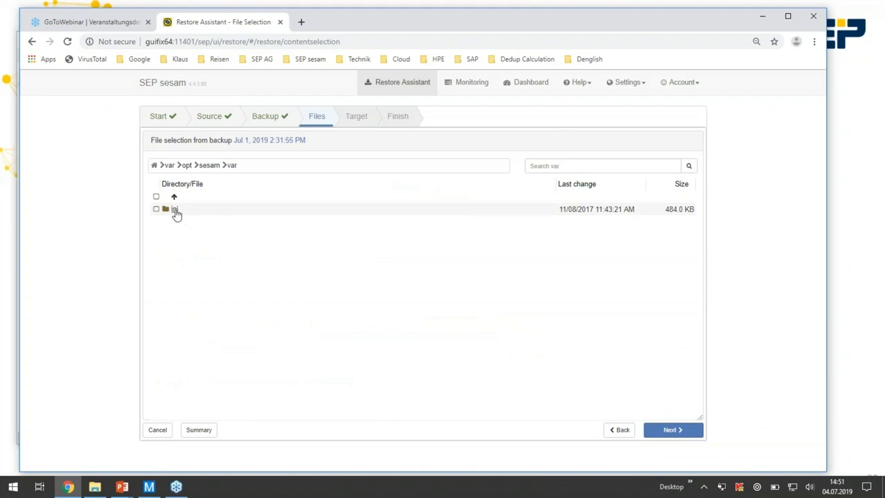
pyautogui.click(177, 211)
pyautogui.scroll(-3, 237, 319)
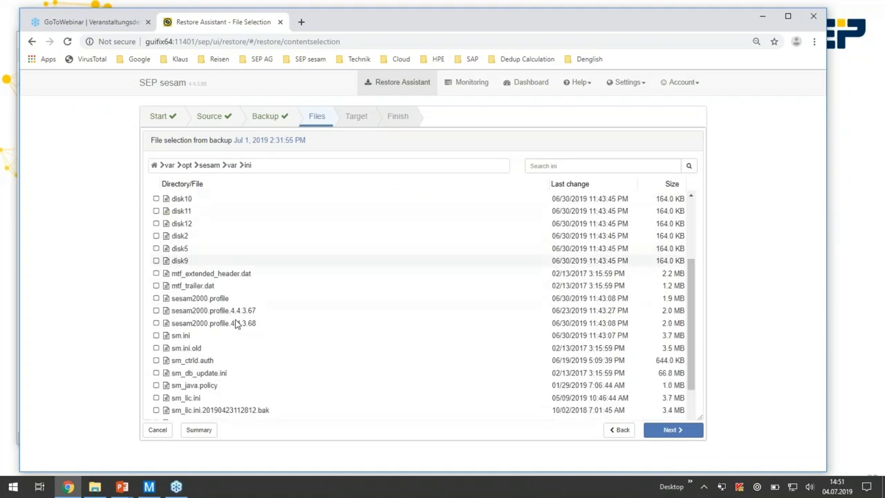
pyautogui.scroll(-2, 258, 312)
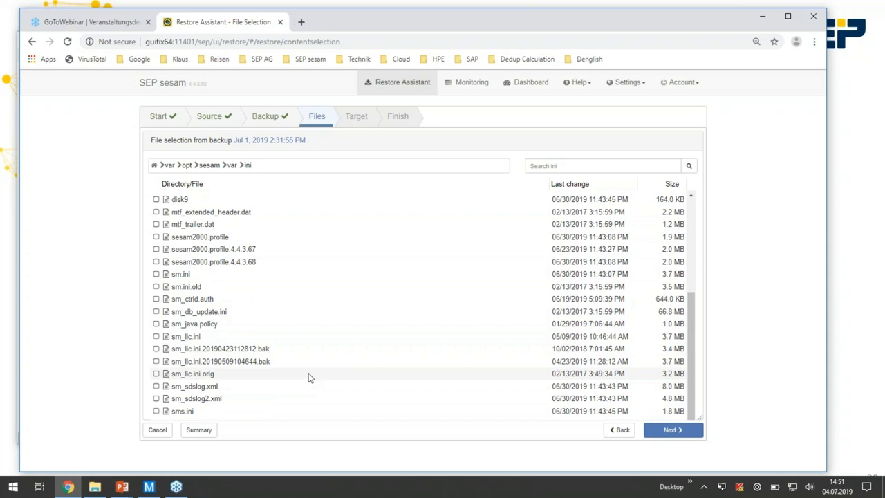
pyautogui.click(156, 349)
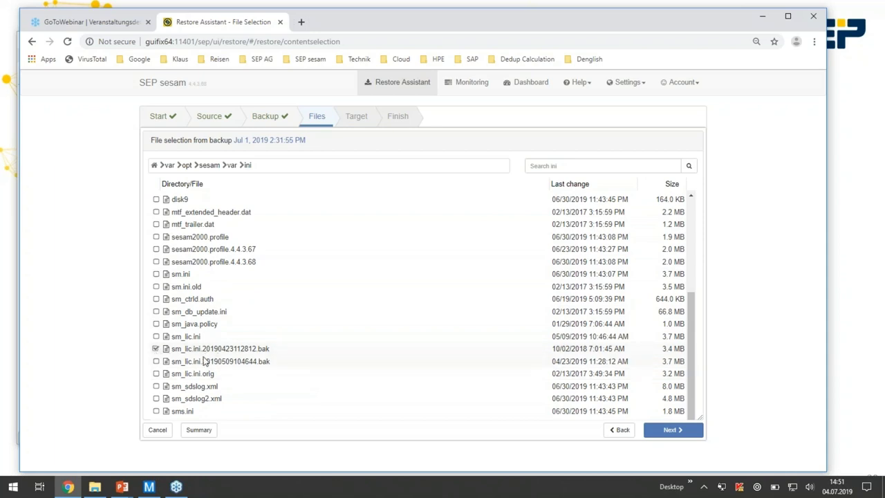
# - Keep guifix64 as target client with the original target path and the Create new version option, and start the restore
pyautogui.click(671, 429)
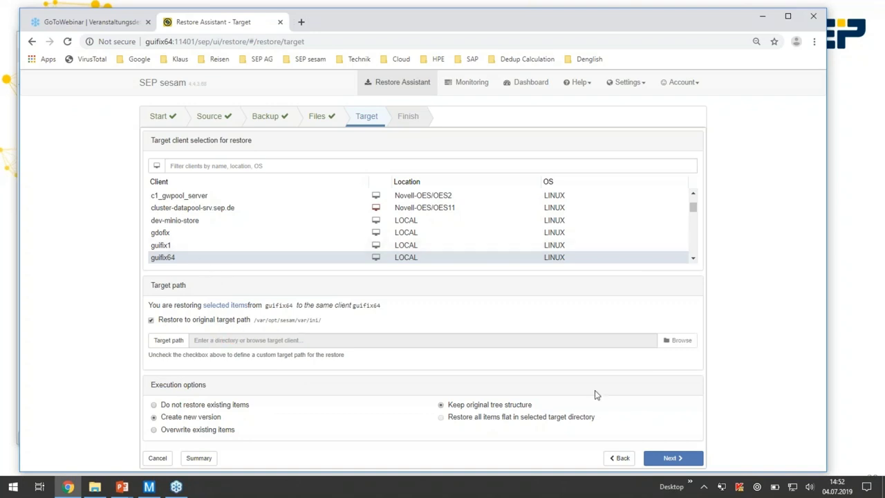
pyautogui.click(670, 459)
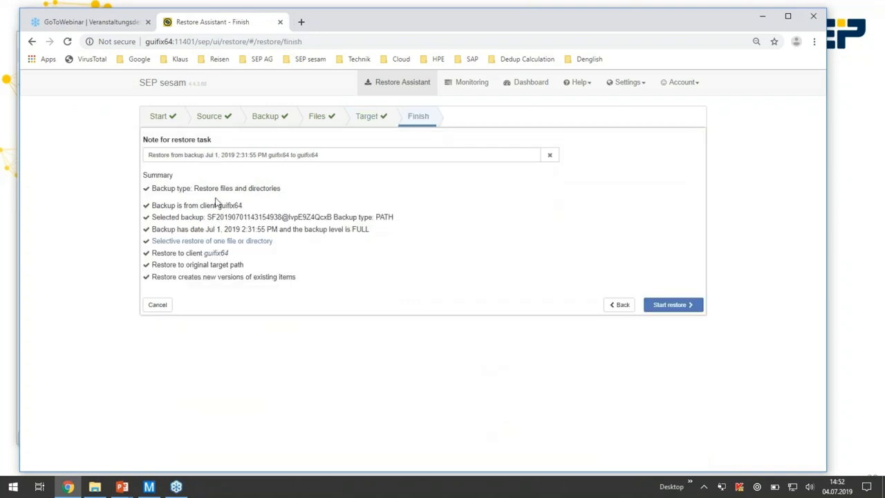
pyautogui.click(687, 309)
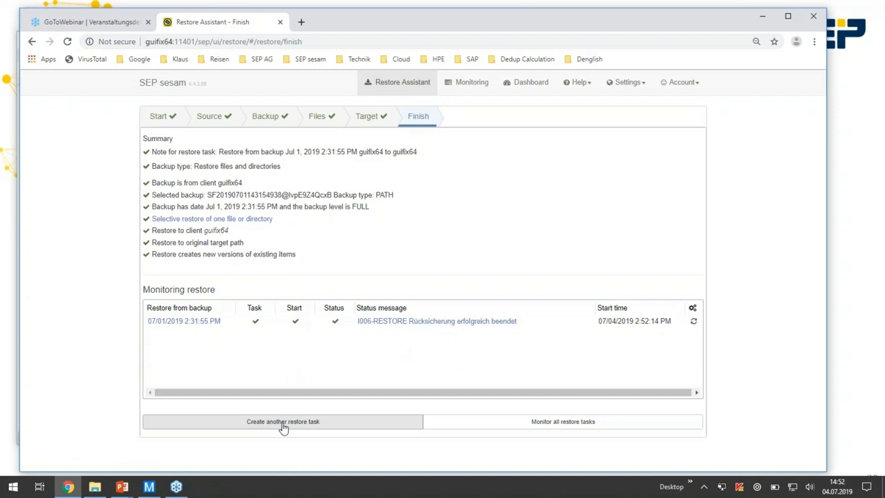
# - Open the restore task's details and its log file, and look through the sm_r log and the archive download options
pyautogui.click(402, 322)
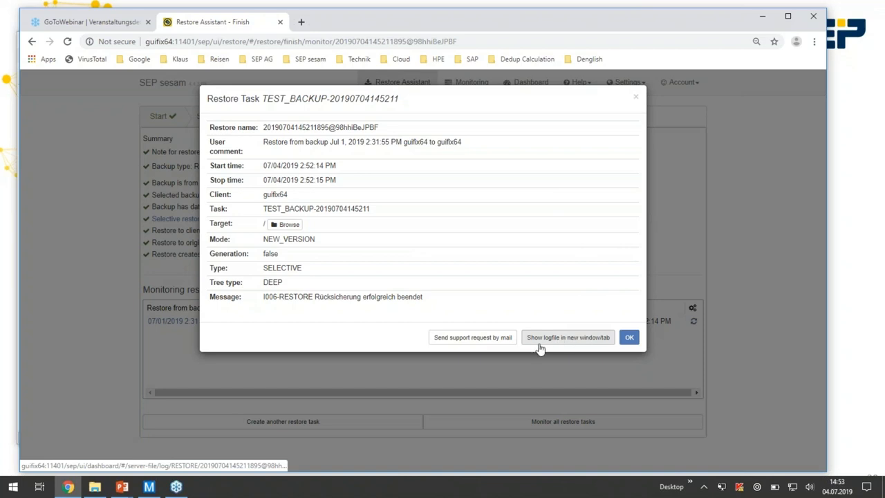
pyautogui.click(575, 339)
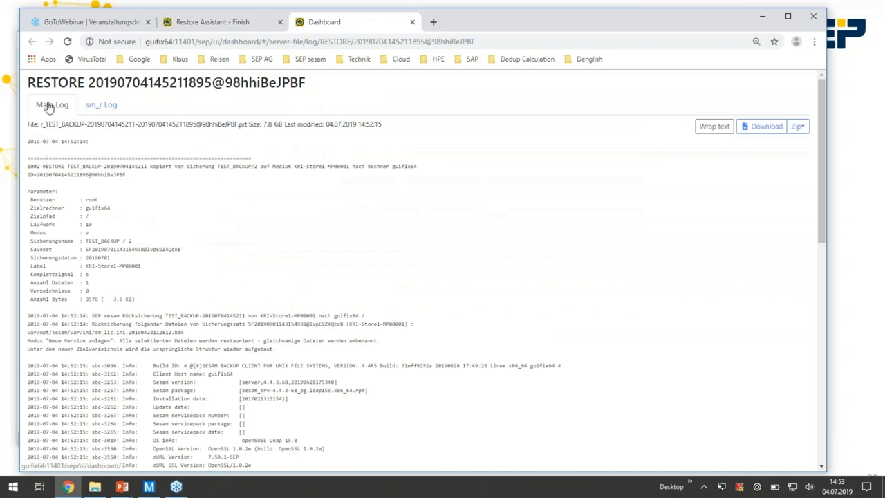
pyautogui.click(99, 107)
pyautogui.scroll(-10, 221, 236)
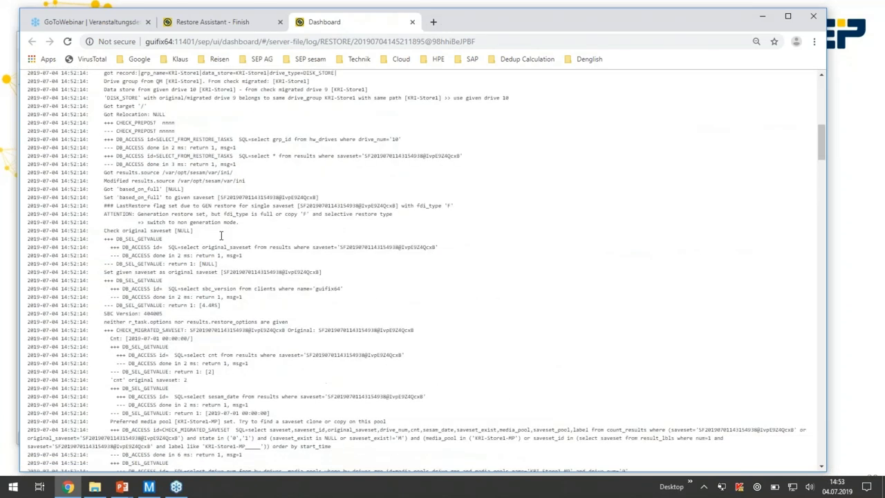
pyautogui.scroll(10, 222, 235)
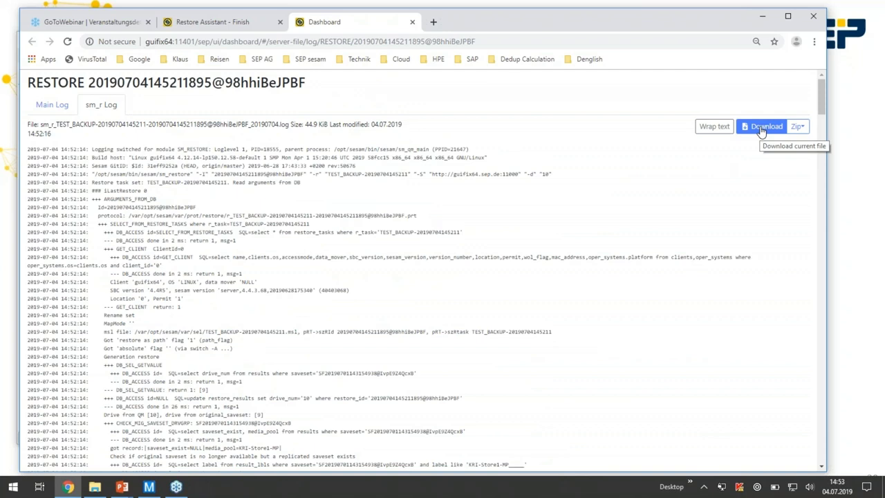
pyautogui.click(799, 131)
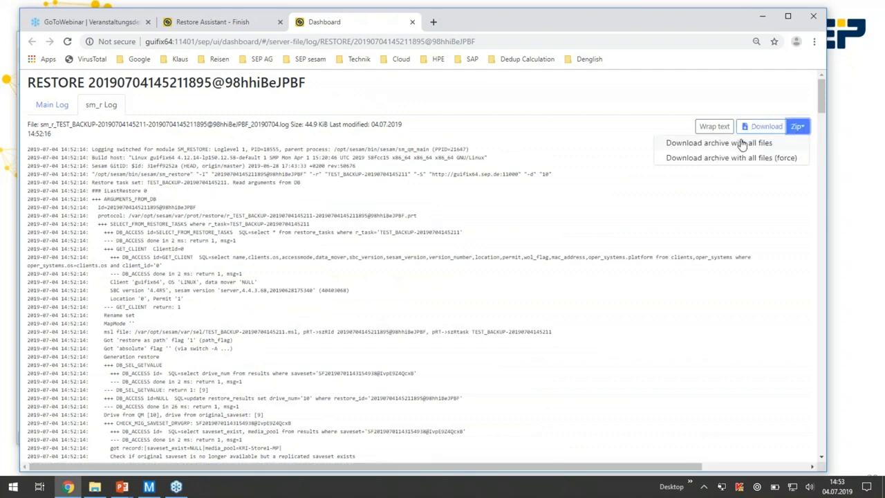
pyautogui.scroll(-5, 658, 234)
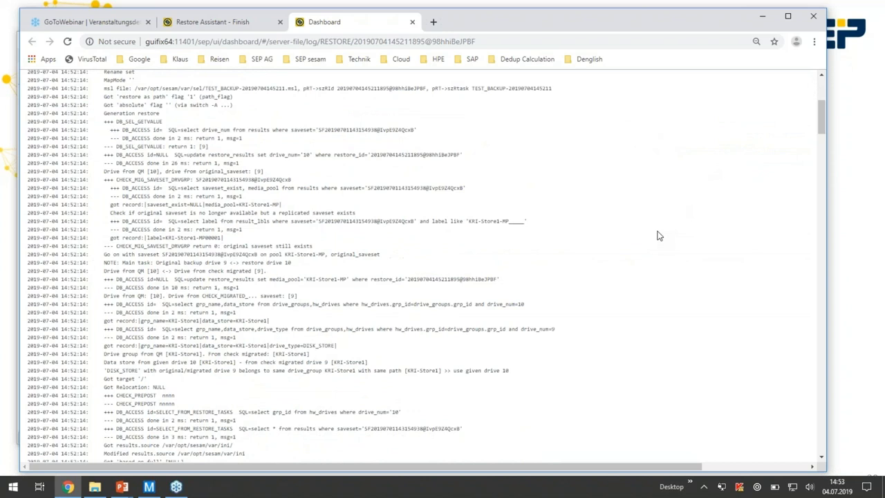
pyautogui.moveTo(821, 169); pyautogui.dragTo(837, 75)
# - Read the restore's main log through to its end, and close the log and the Restore Assistant
pyautogui.click(53, 106)
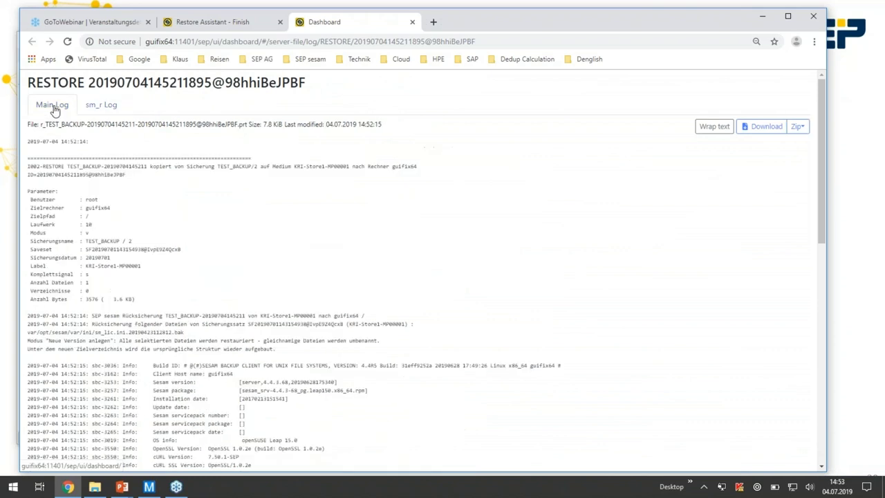
pyautogui.scroll(-10, 337, 274)
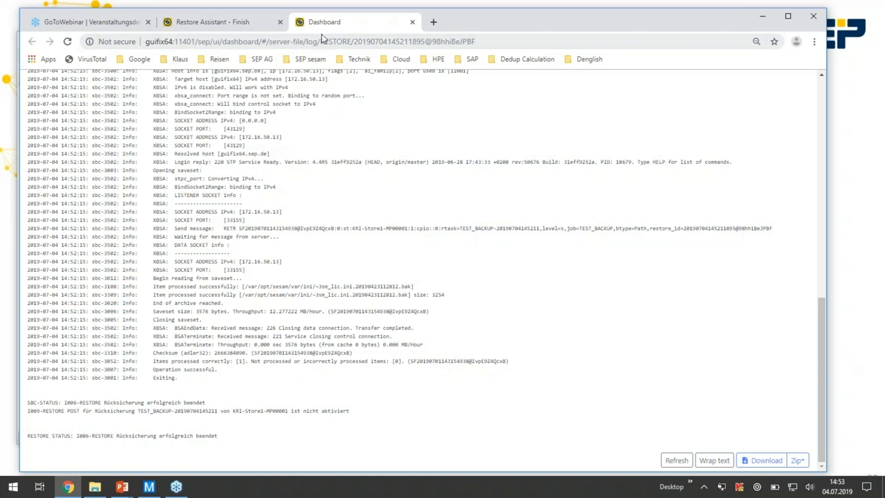
pyautogui.click(413, 23)
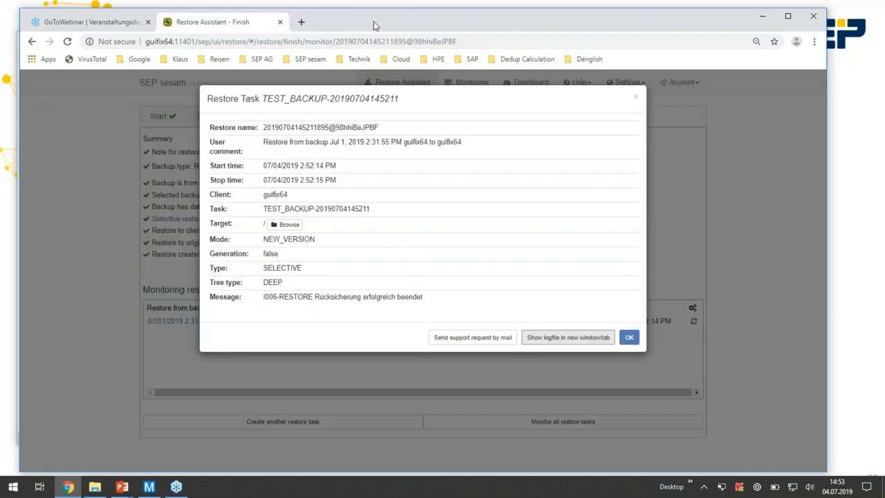
pyautogui.click(281, 23)
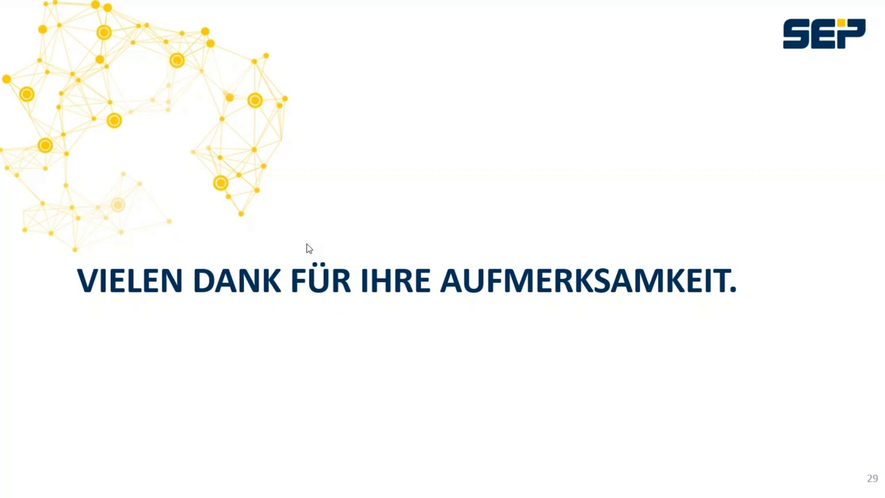